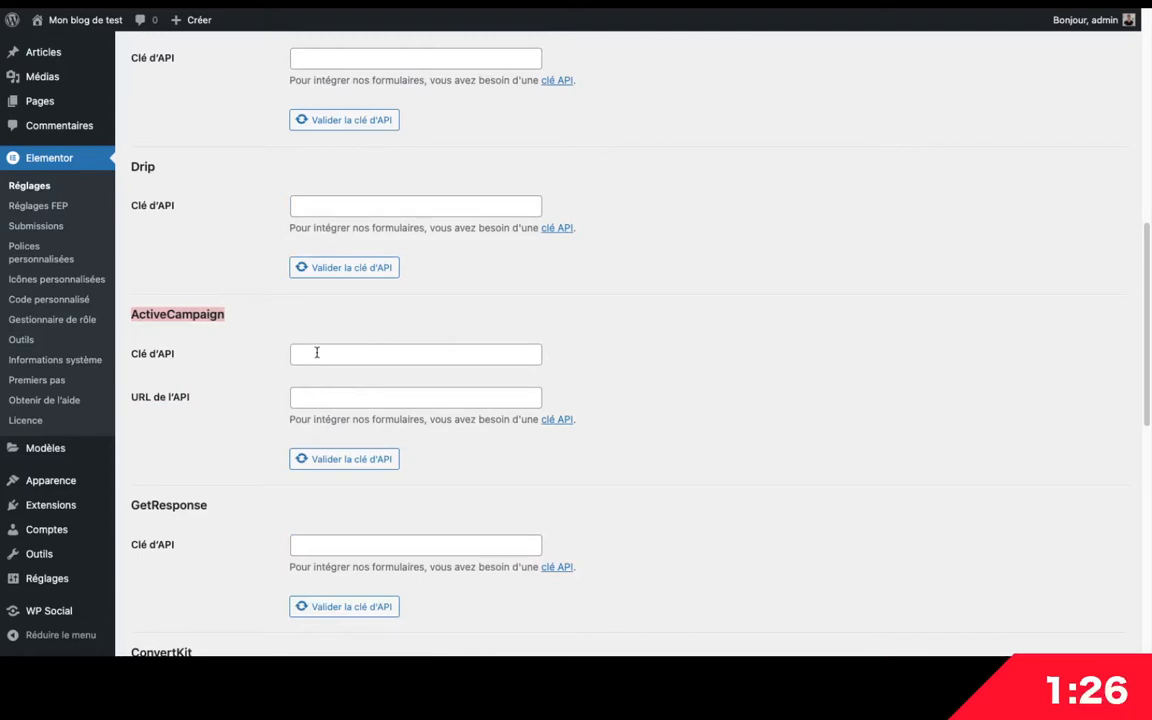
- Switch to ActiveCampaign, copy the API key and URL from its developer settings, and enter them in Elementor's ActiveCampaign integration
key(ctrl+Tab)
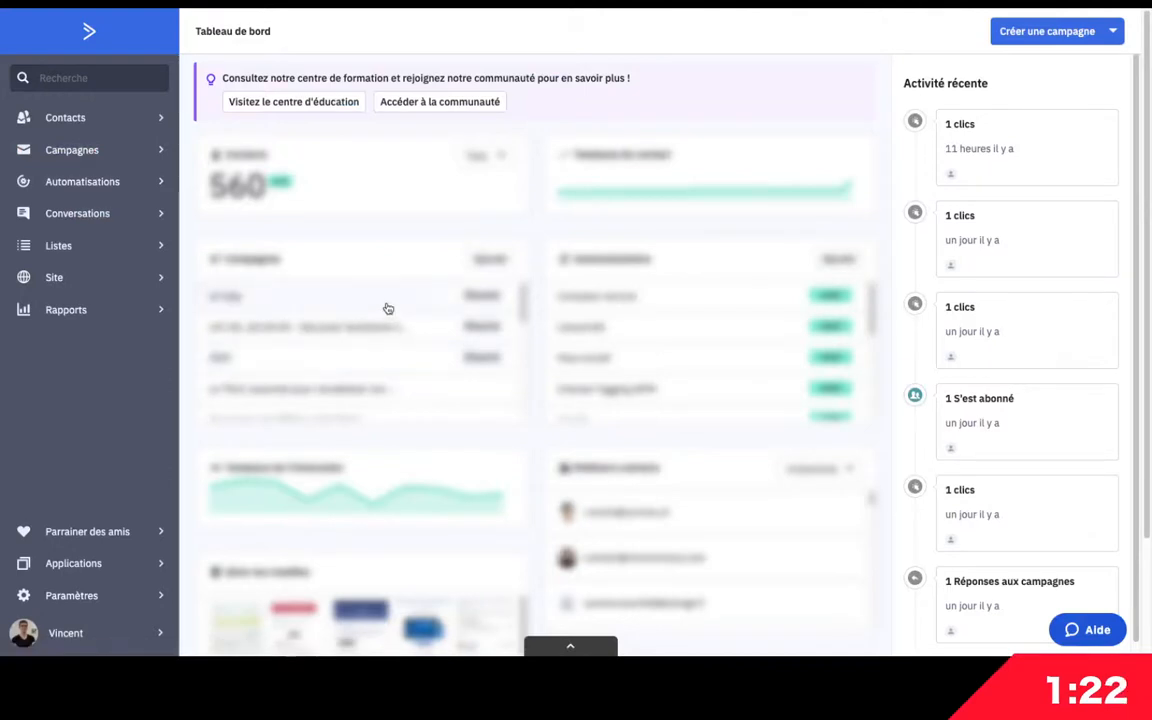
click(60, 597)
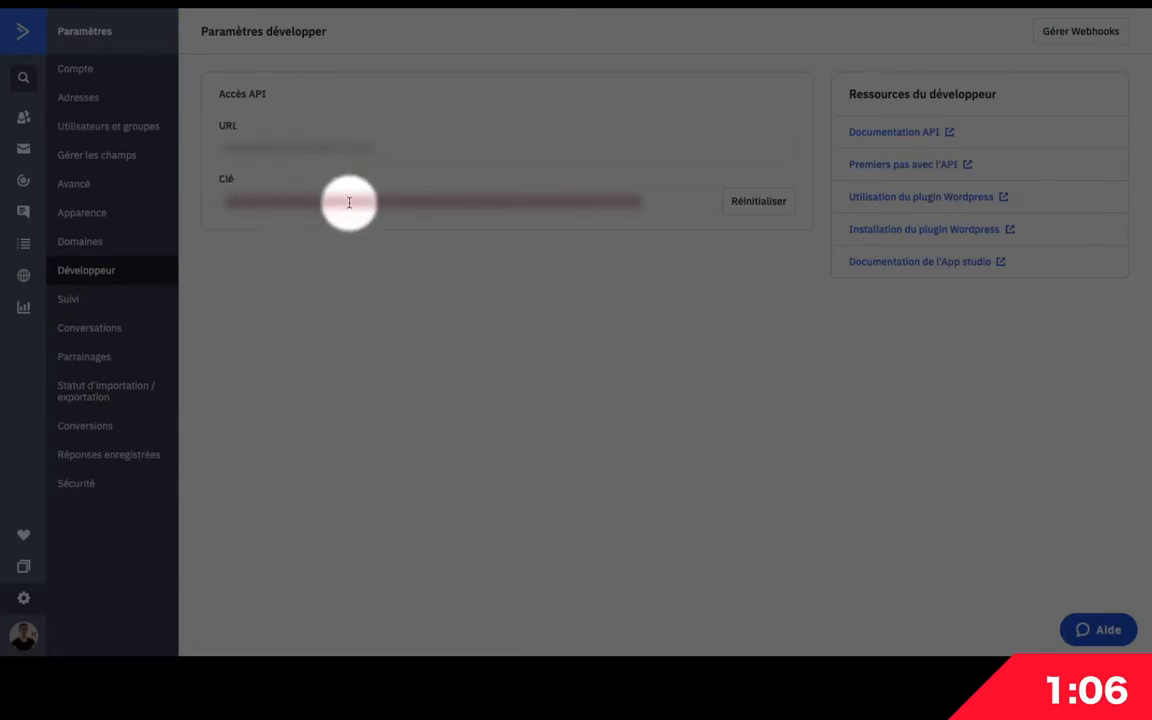
click(316, 143)
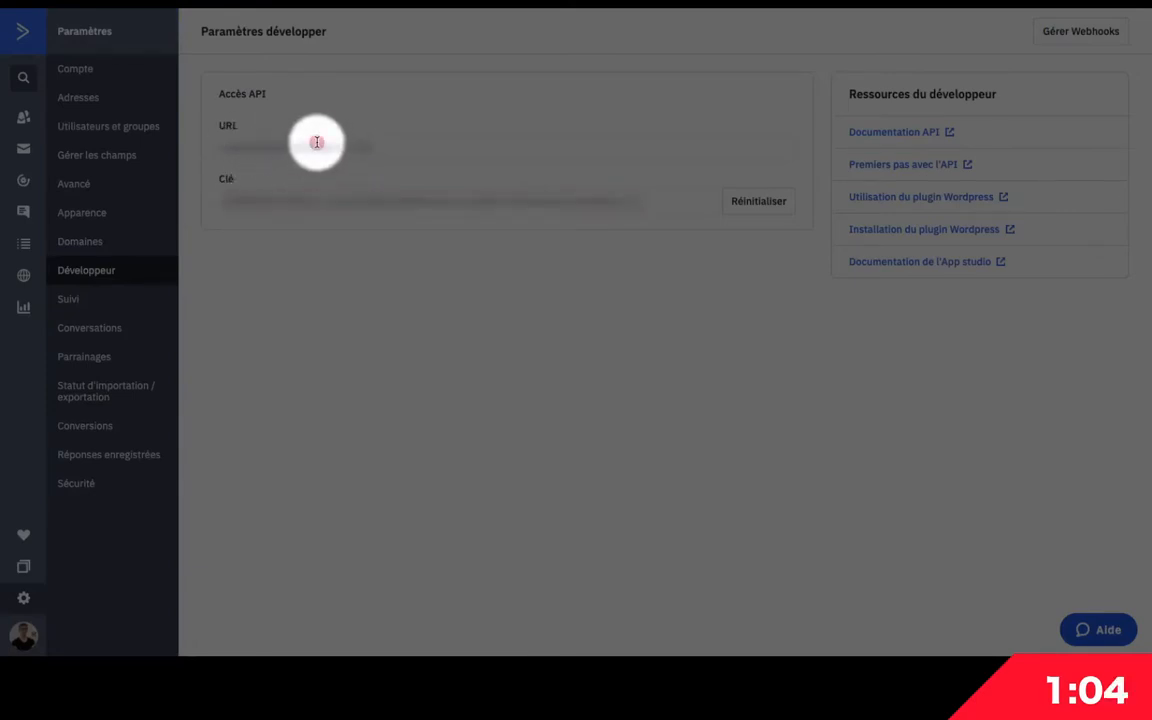
double_click(316, 143)
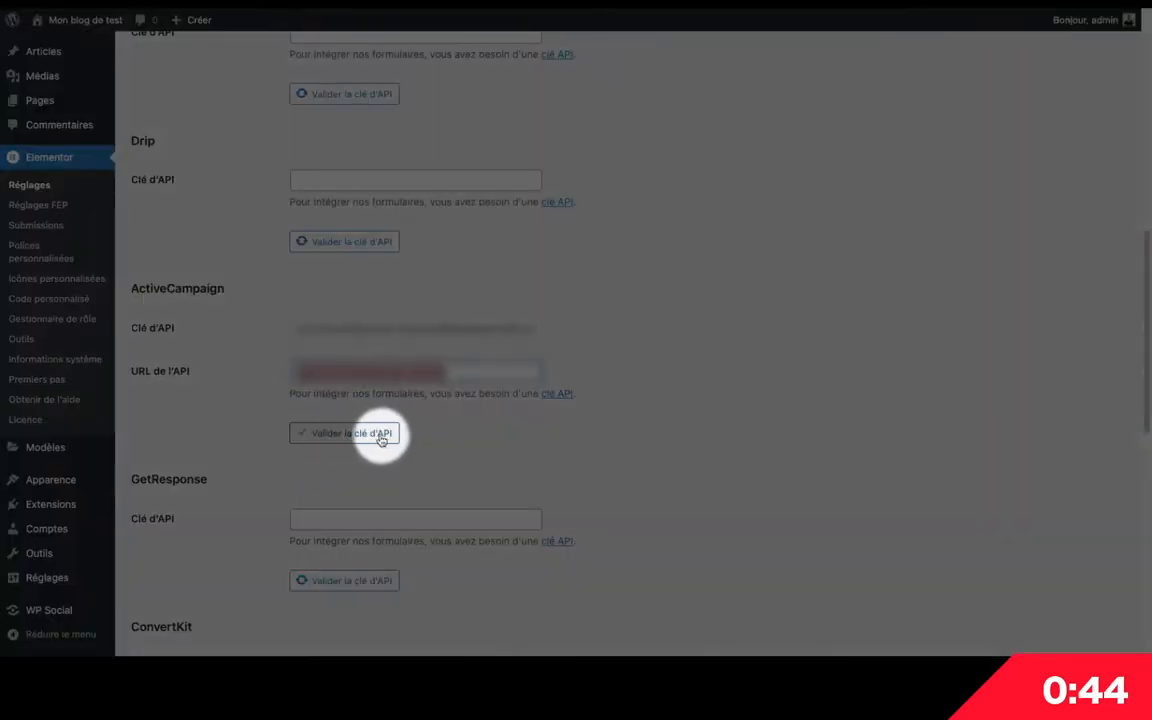
scroll(625, 473, down, 5)
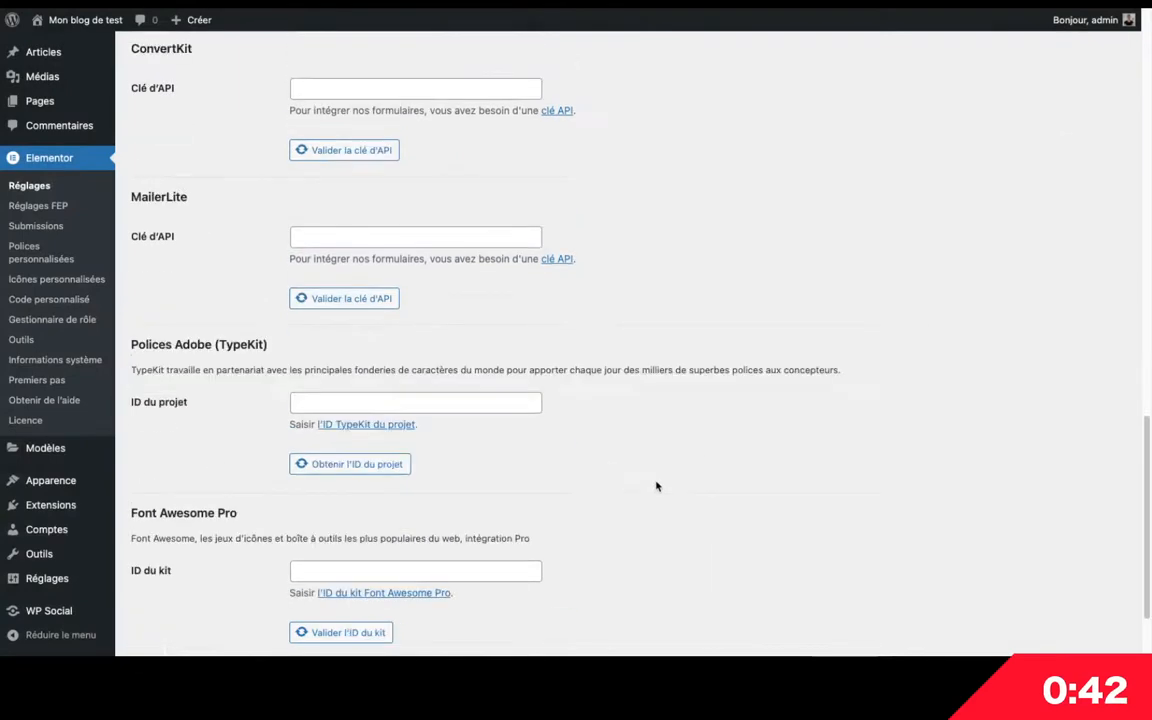
scroll(656, 486, down, 2)
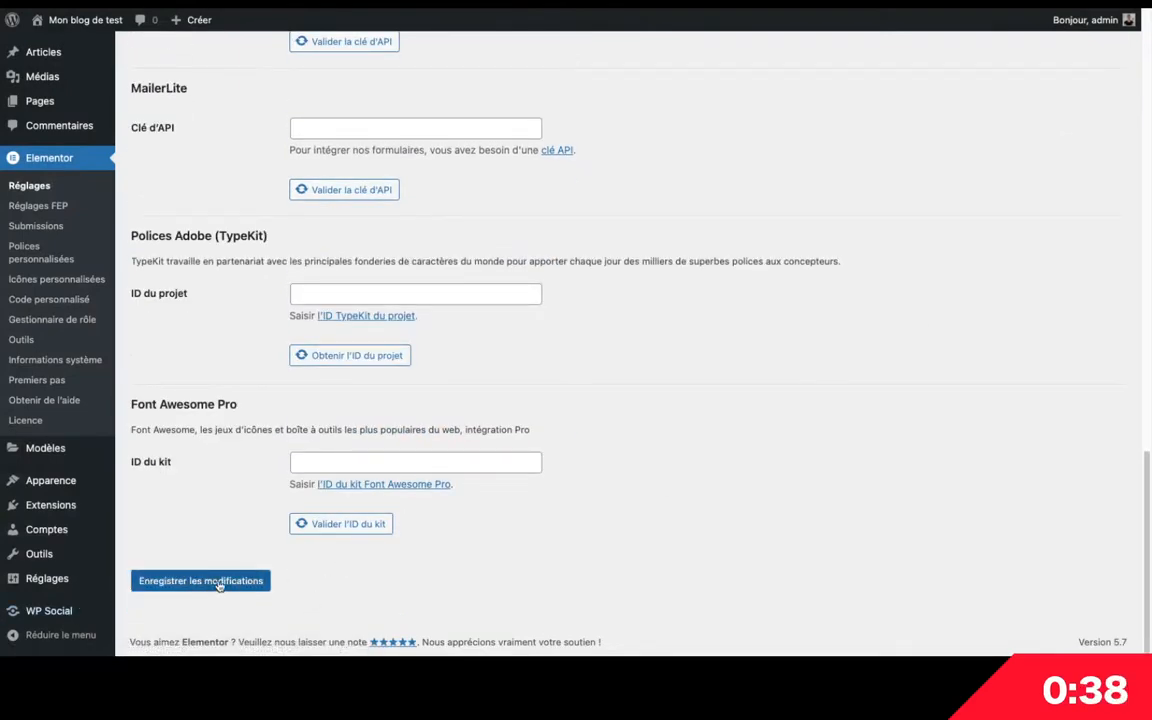
scroll(424, 352, up, 6)
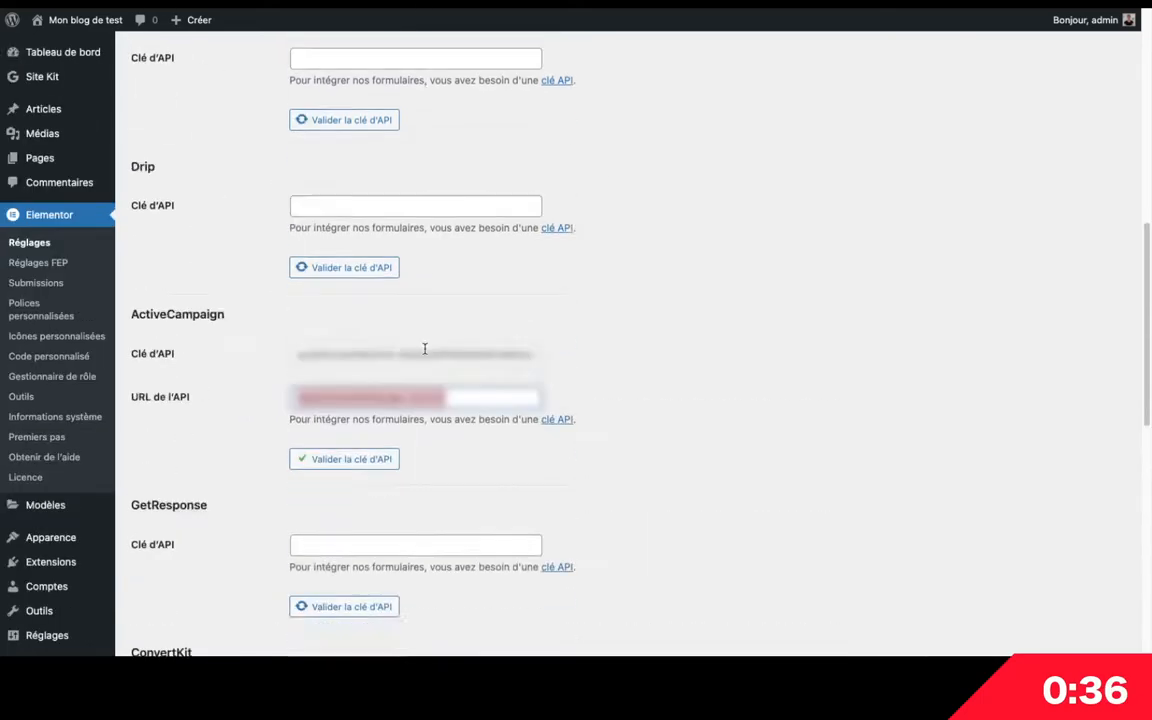
scroll(424, 348, up, 3)
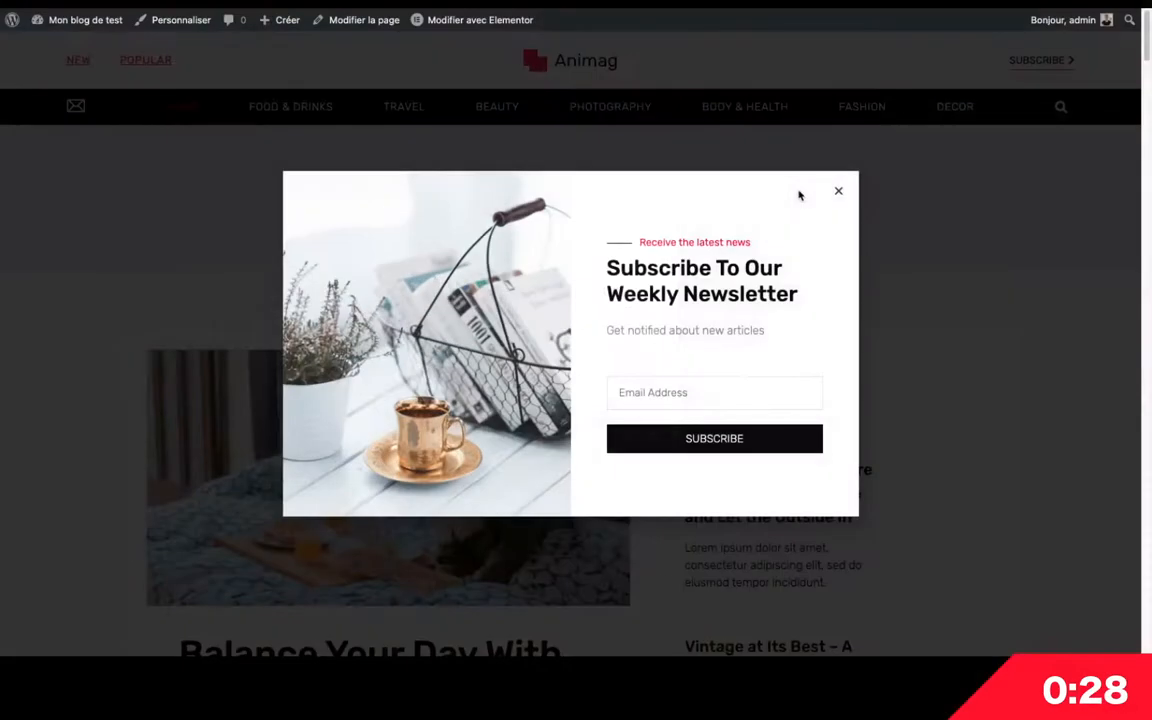
- Close the newsletter popup on the blog's home page and open the NEWSLETTER popup template for editing in Elementor
click(839, 190)
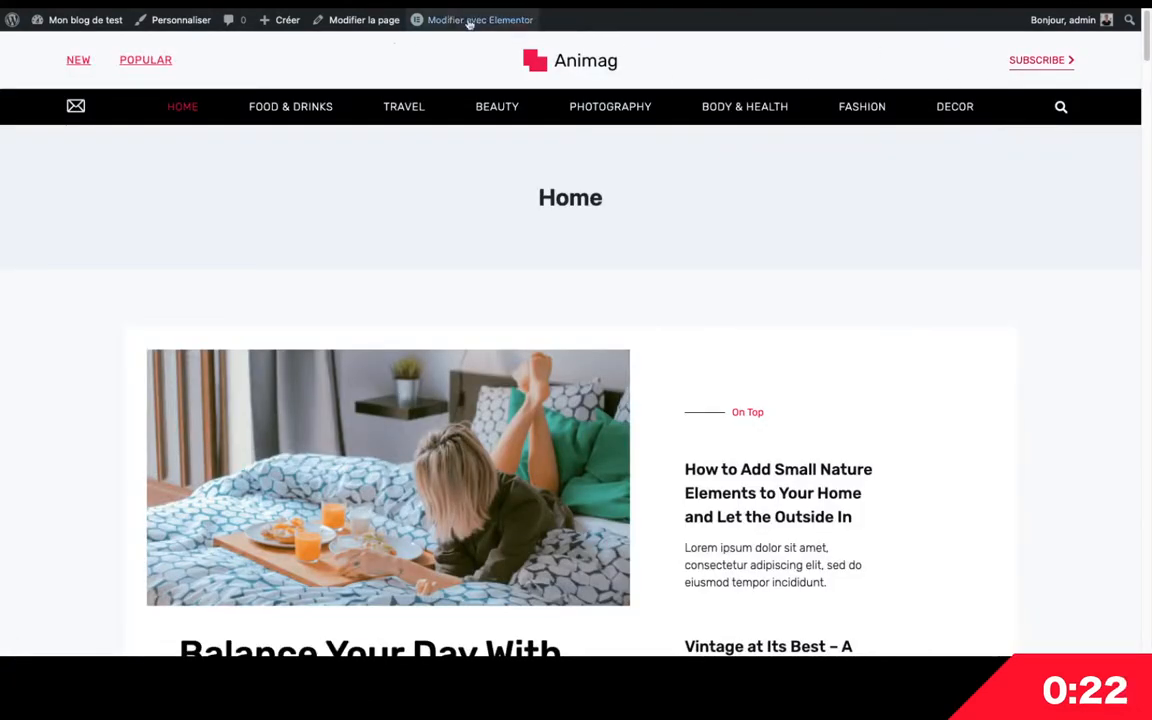
mouse_move(460, 20)
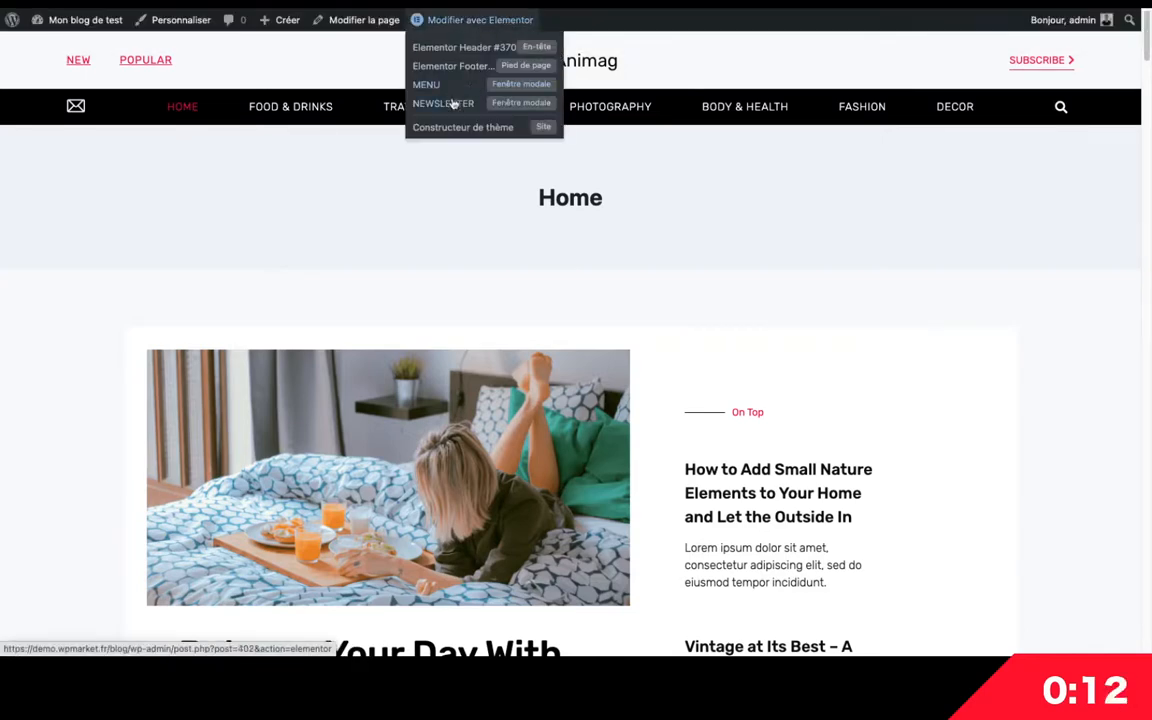
click(452, 100)
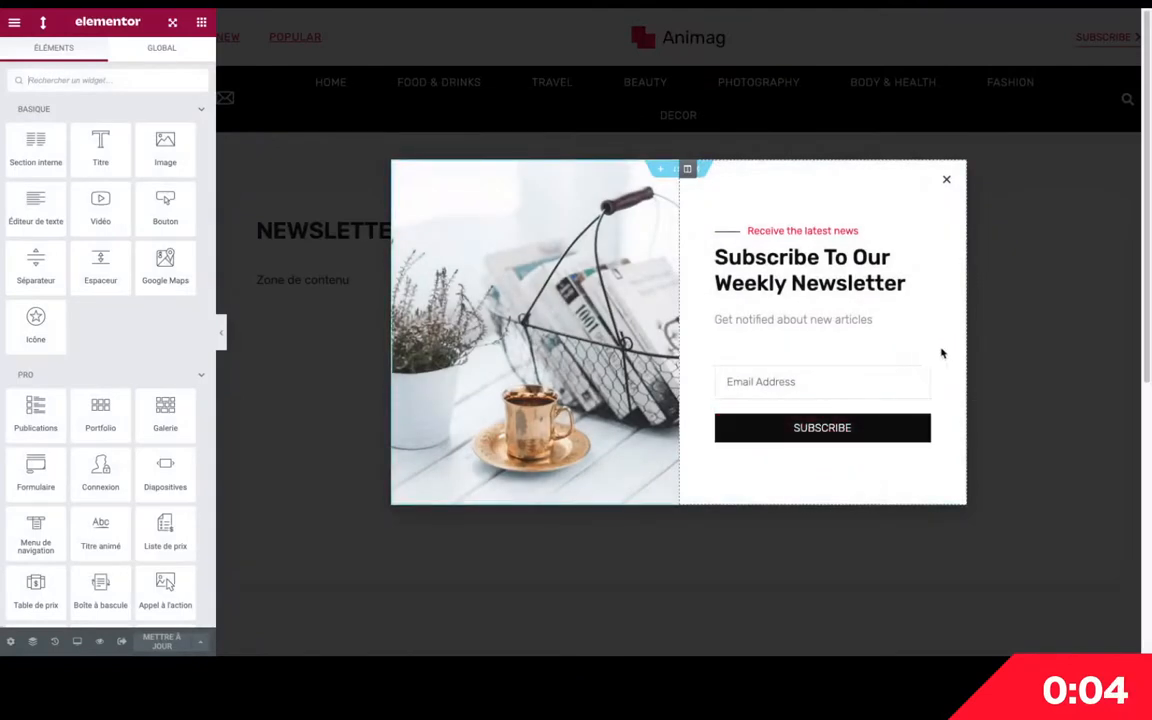
- Edit the popup's subscription form and add ActiveCampaign as its action after submission
click(922, 353)
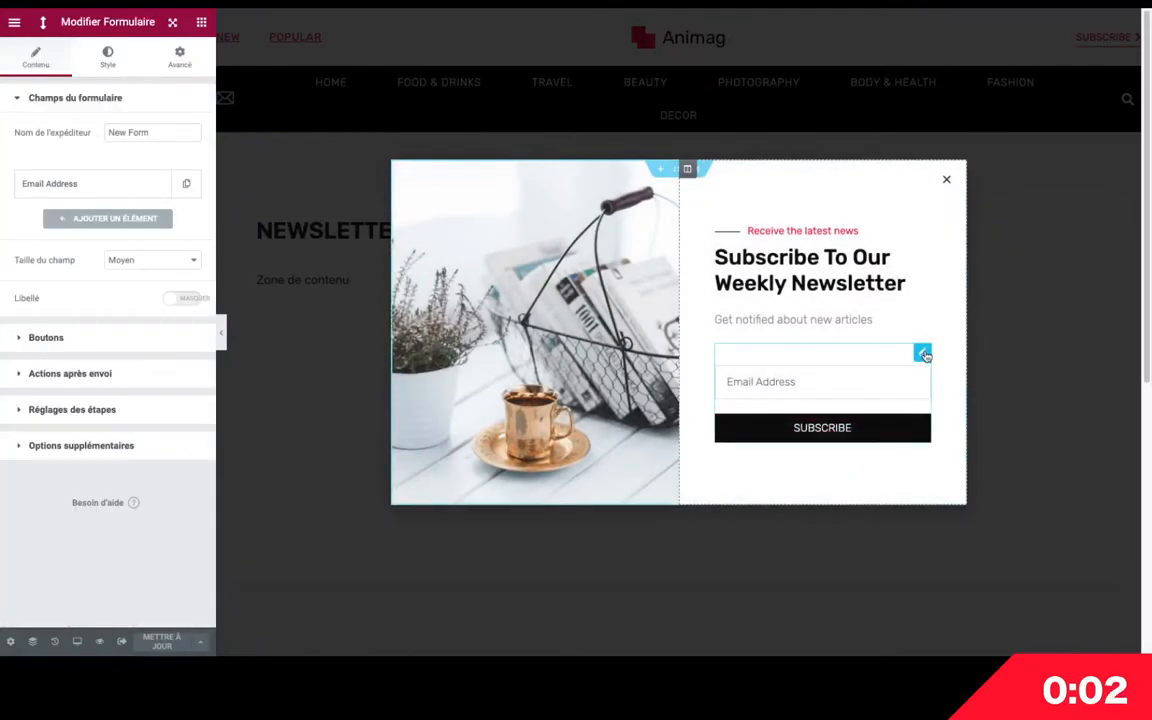
click(92, 379)
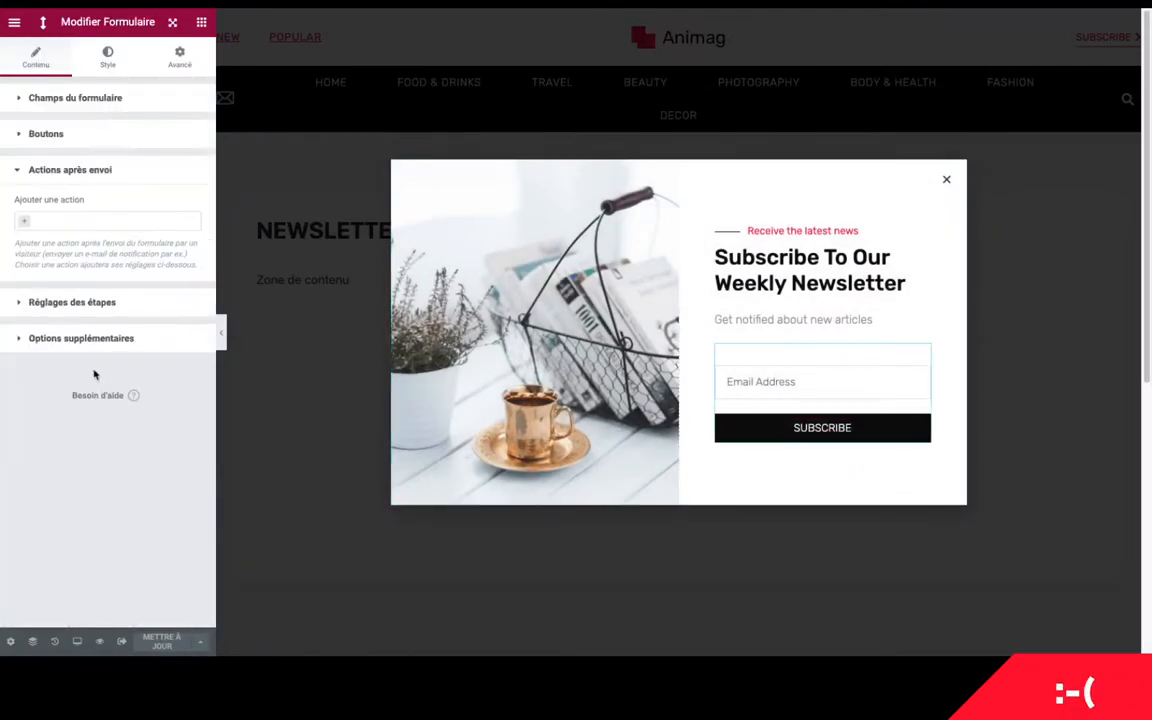
click(87, 222)
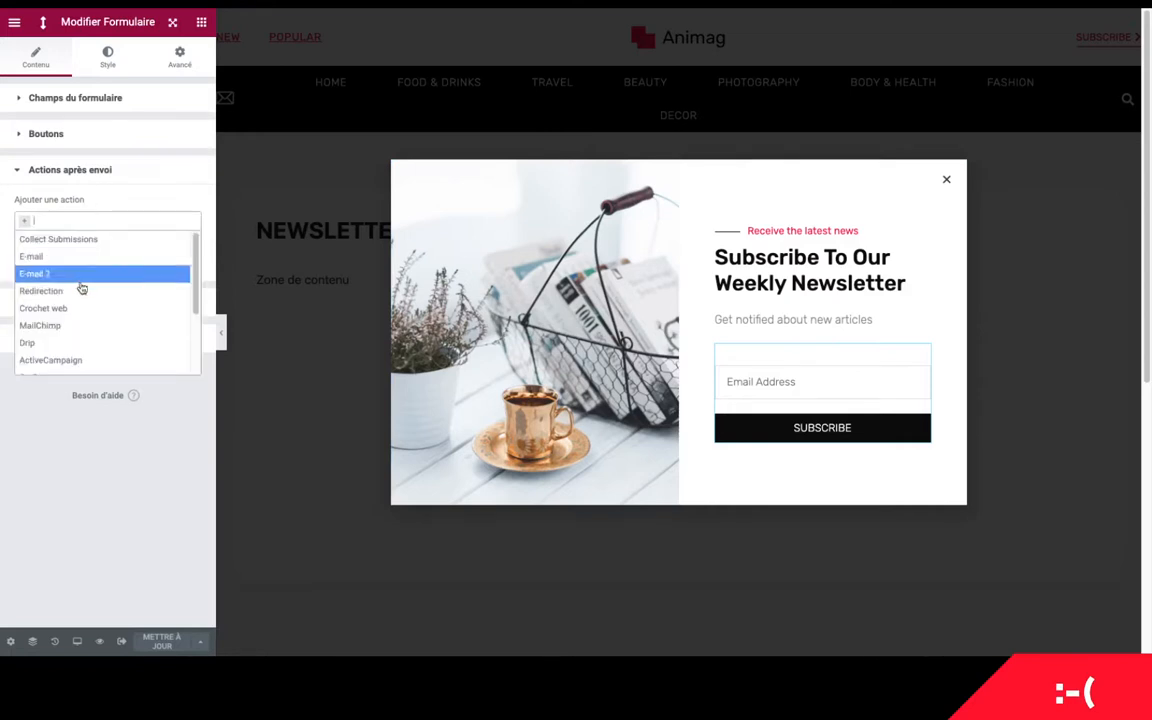
scroll(80, 315, down, 1)
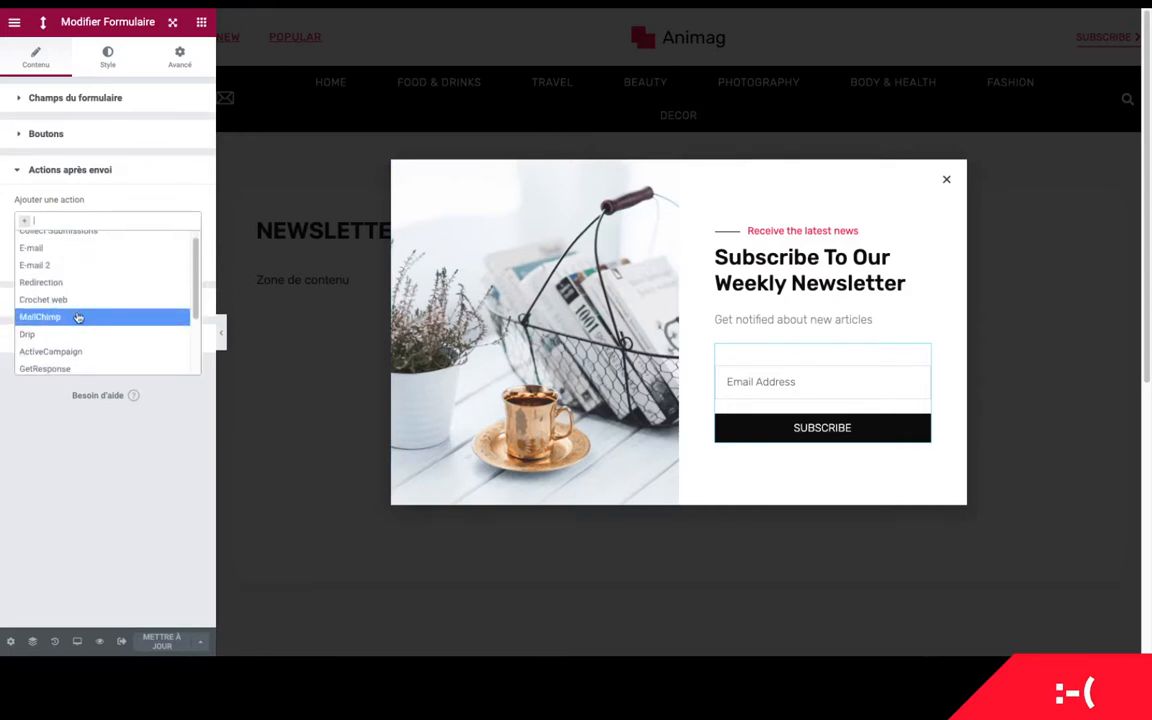
scroll(78, 318, down, 1)
click(72, 345)
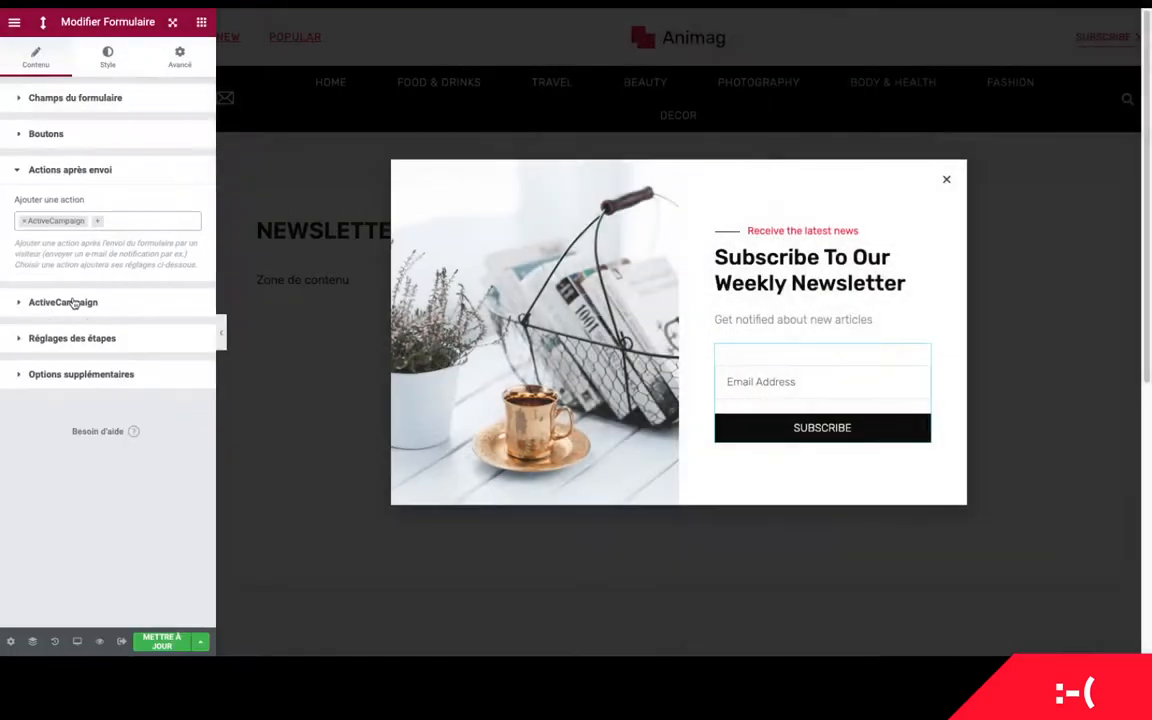
- In the form's ActiveCampaign settings, use the Default API key and choose Le nid as the list
click(63, 302)
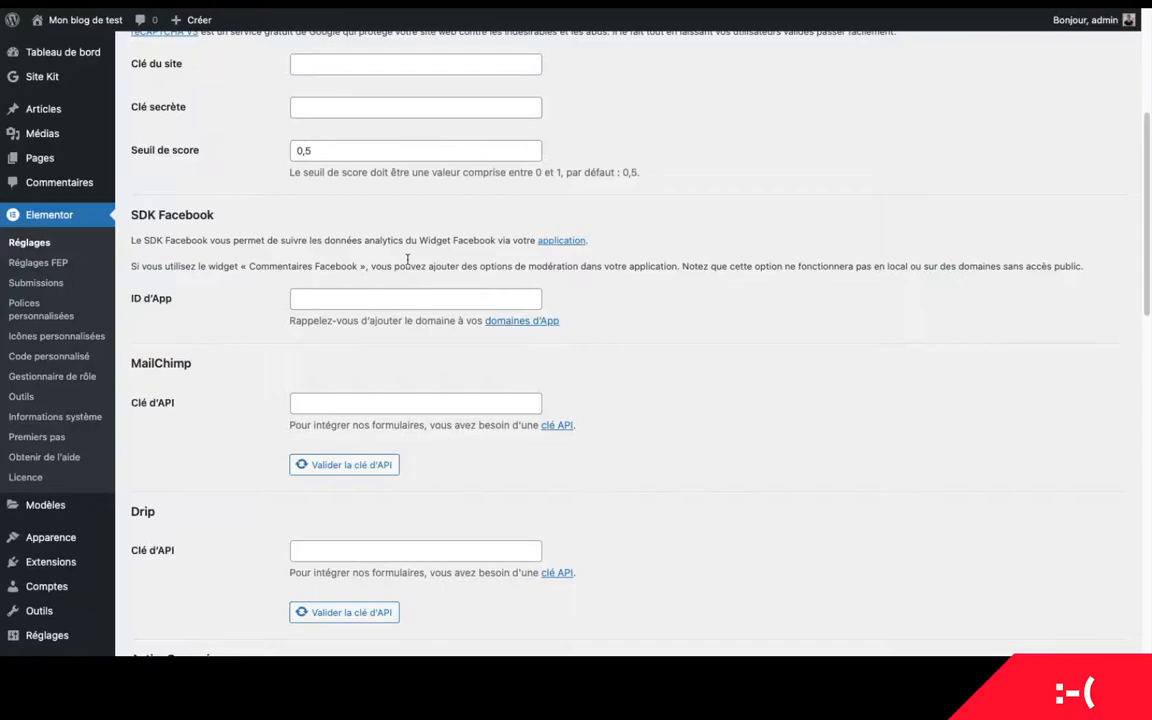
scroll(407, 260, down, 5)
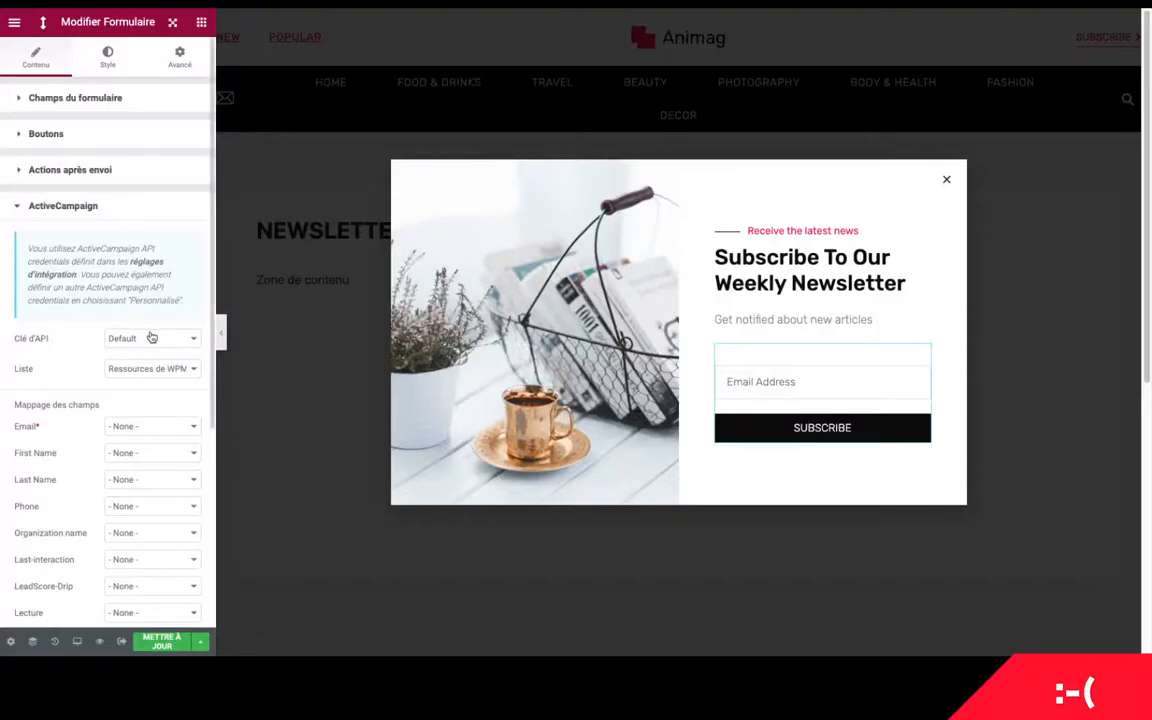
click(153, 339)
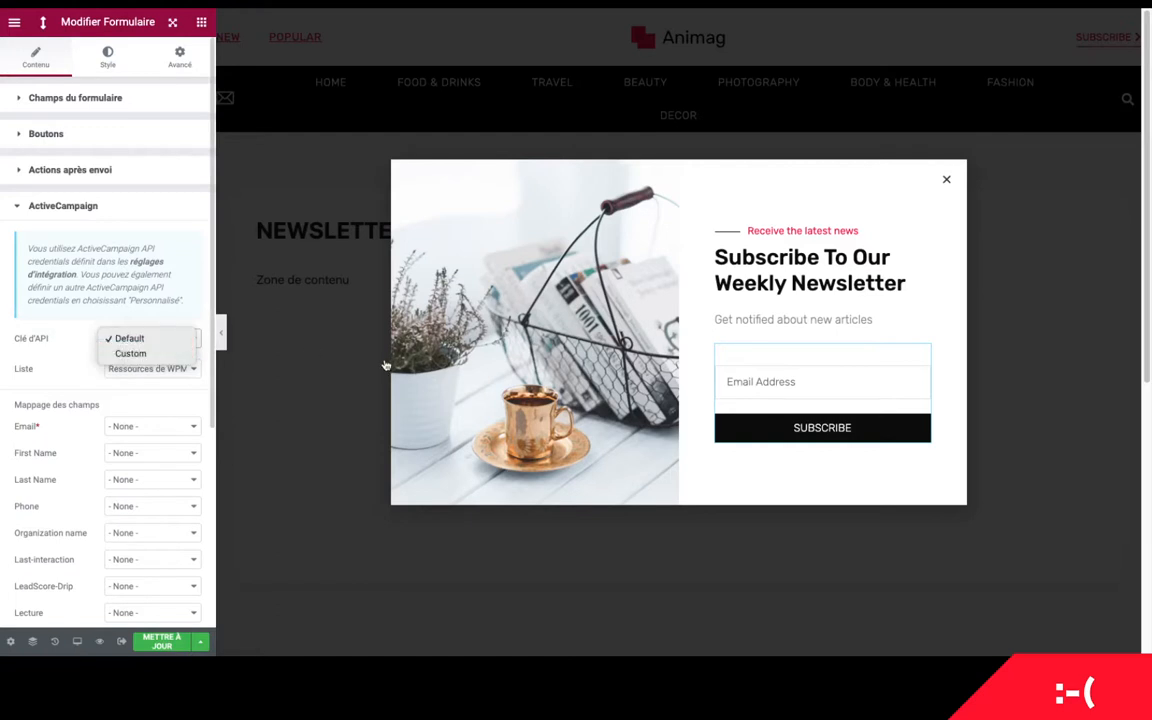
click(281, 332)
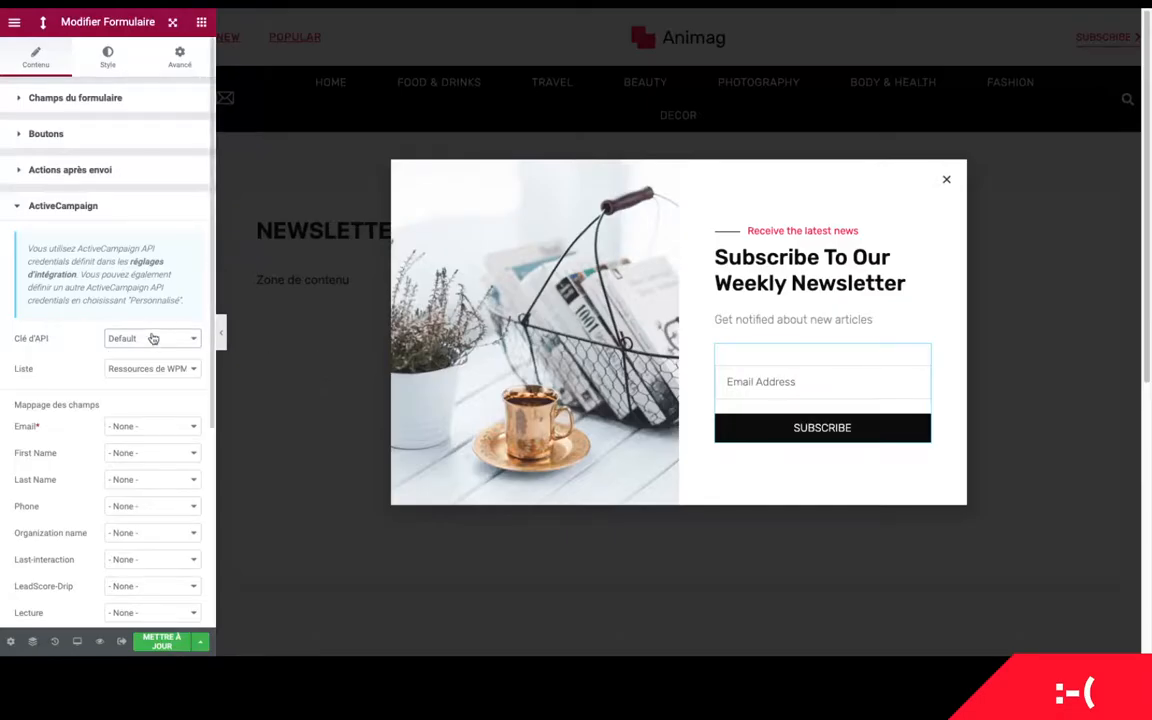
click(149, 338)
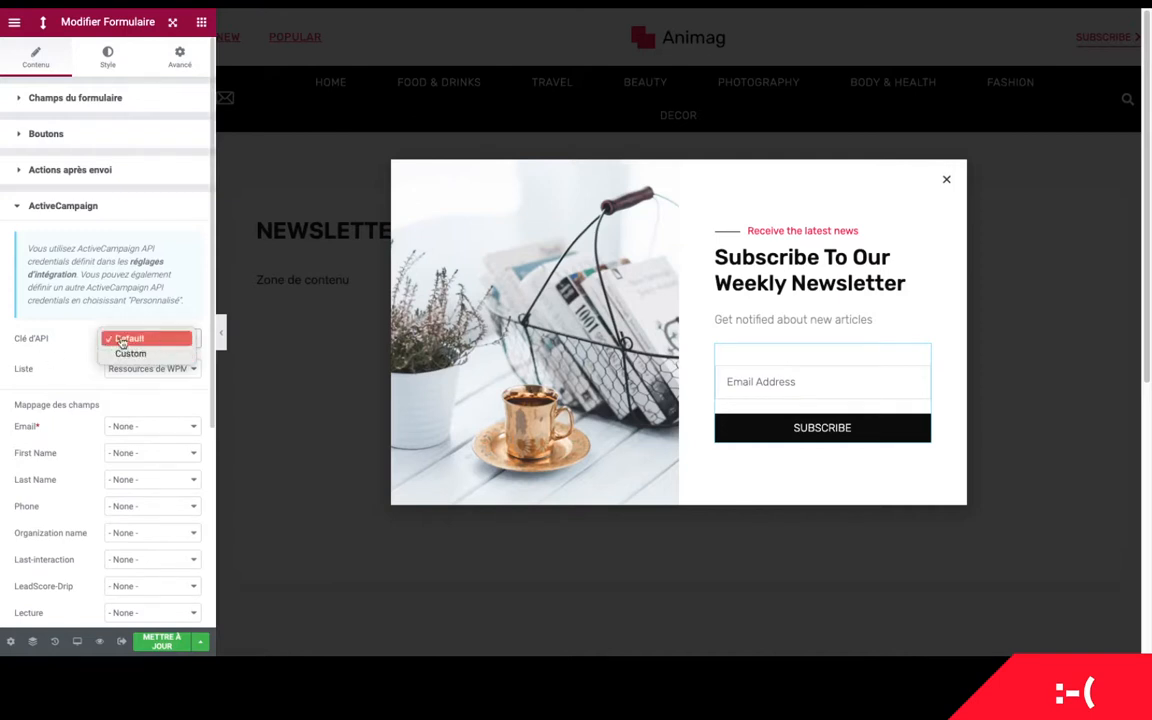
click(129, 338)
click(179, 370)
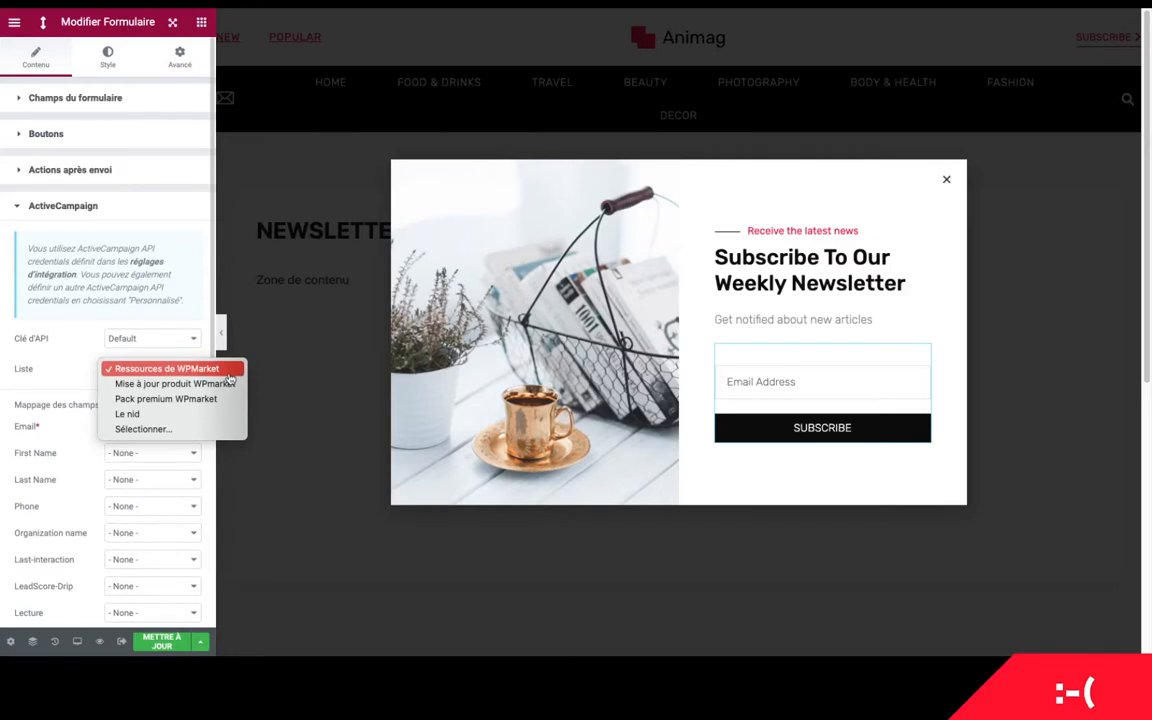
click(171, 414)
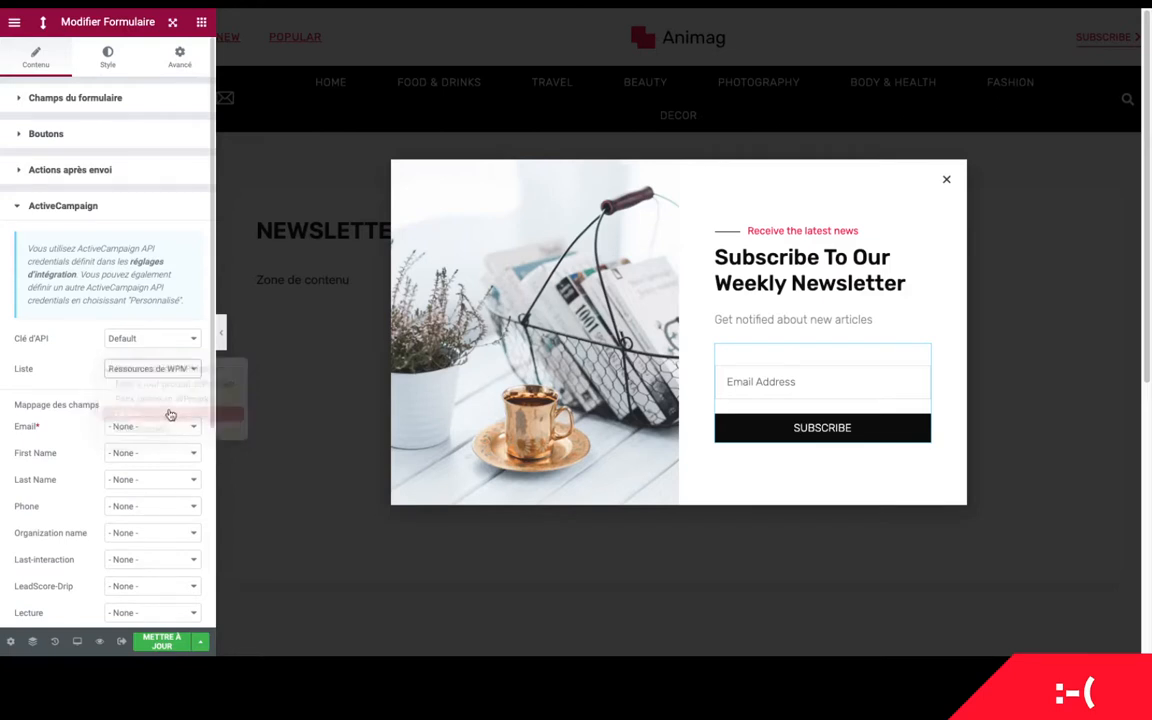
- Map ActiveCampaign's Email field to the form's Email Address field
scroll(108, 373, down, 2)
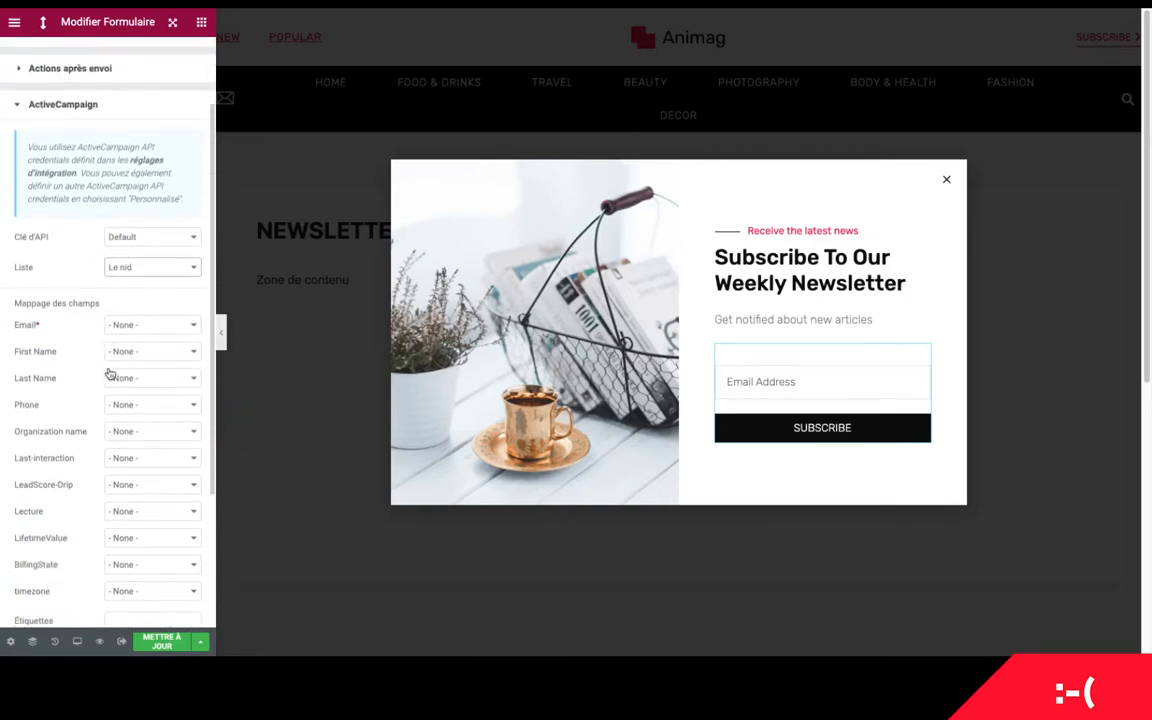
scroll(109, 373, down, 3)
scroll(109, 373, up, 1)
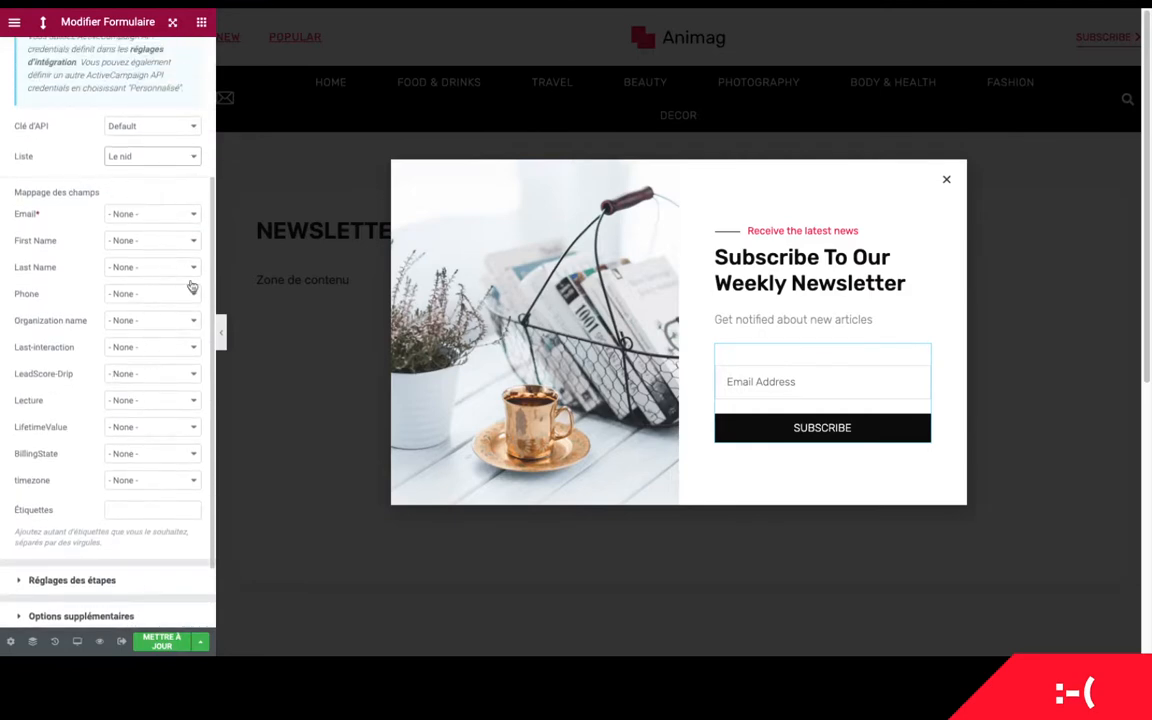
scroll(128, 273, up, 4)
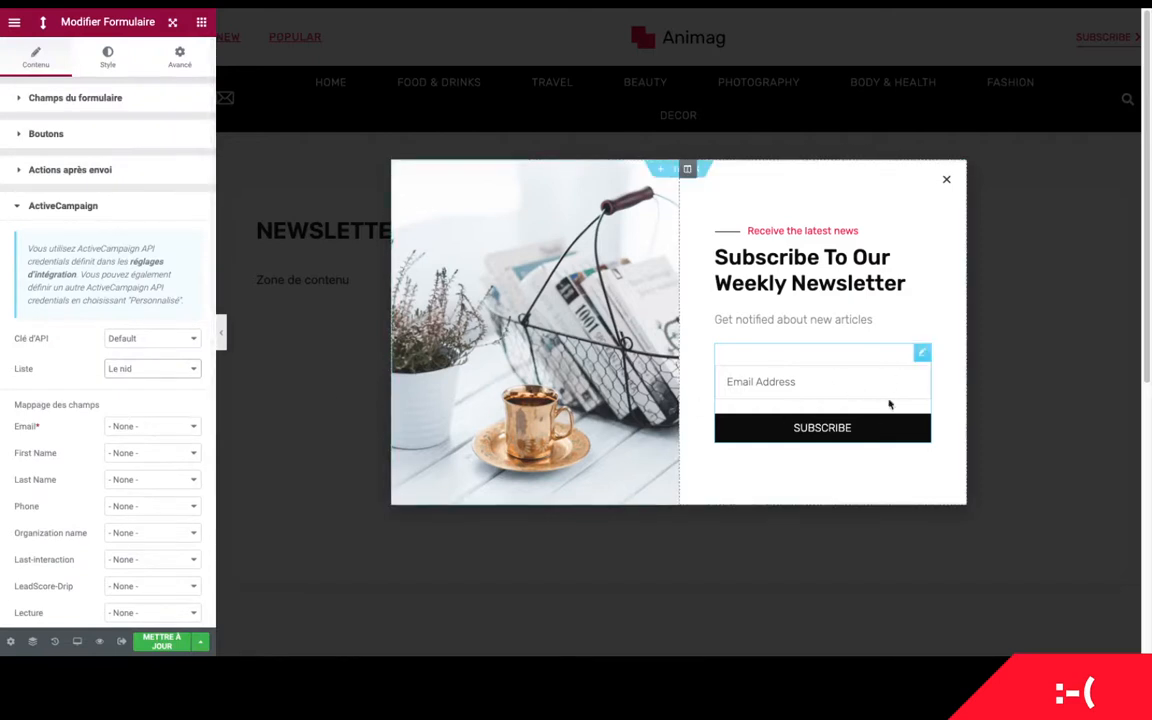
click(149, 428)
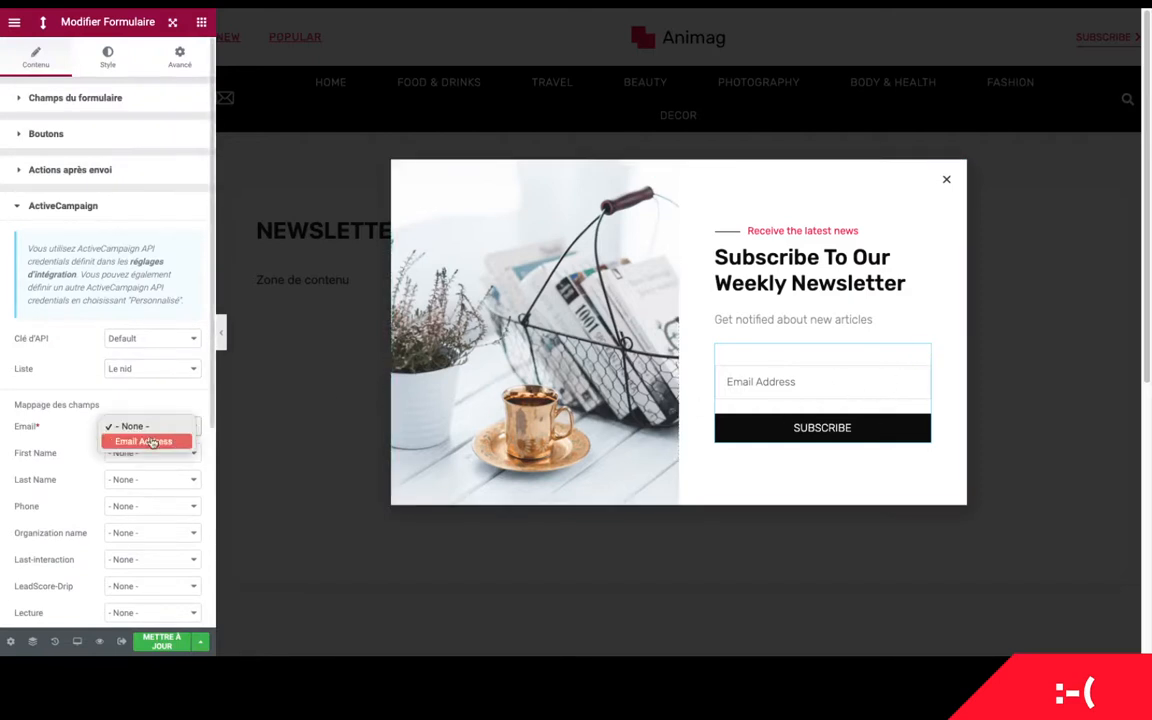
click(152, 442)
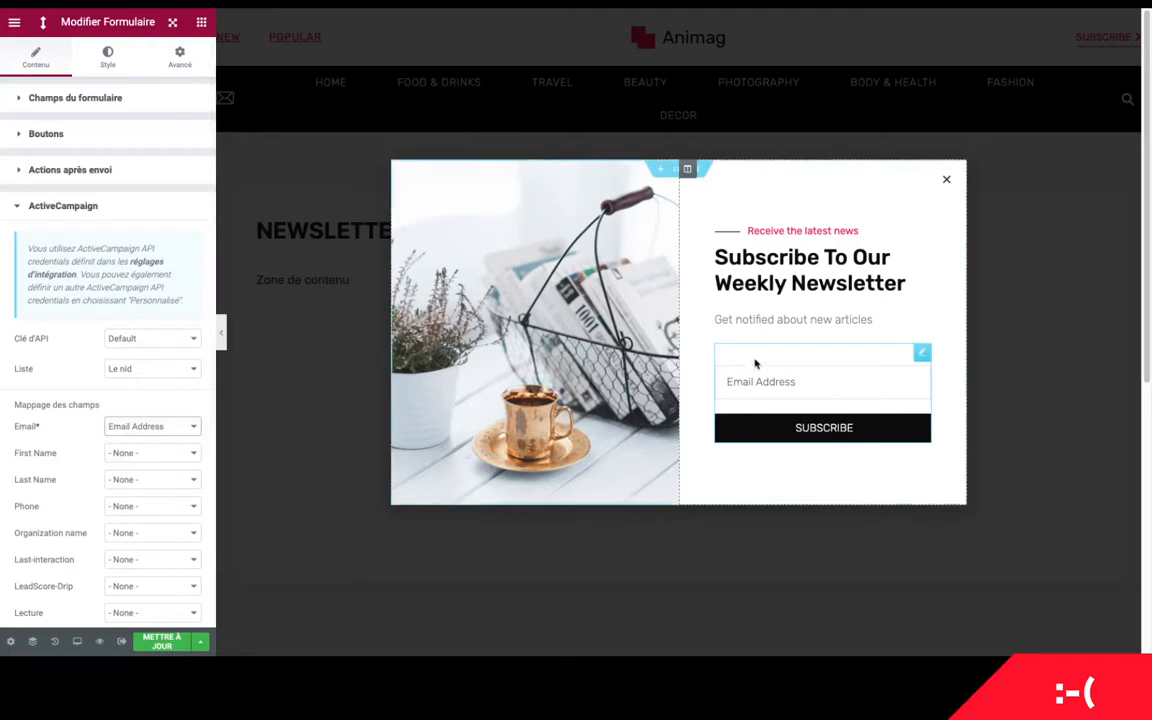
- Add a second text field to the form and label it PRénom
click(104, 98)
click(118, 216)
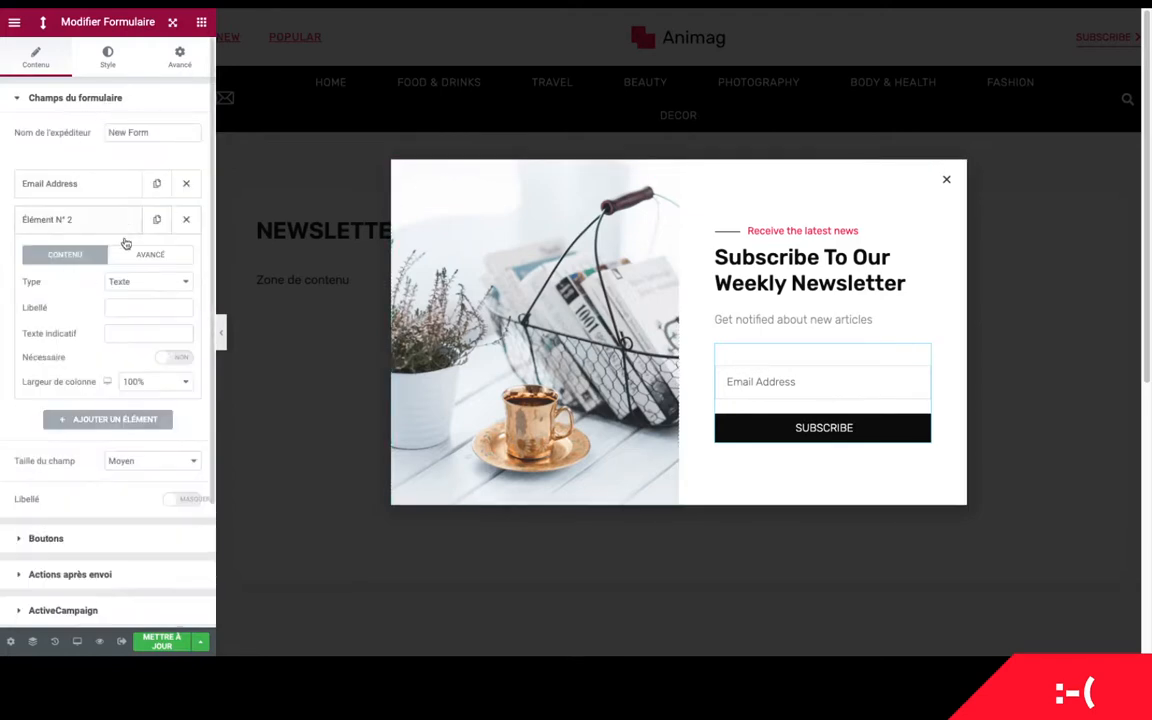
click(148, 306)
text(PRénom)
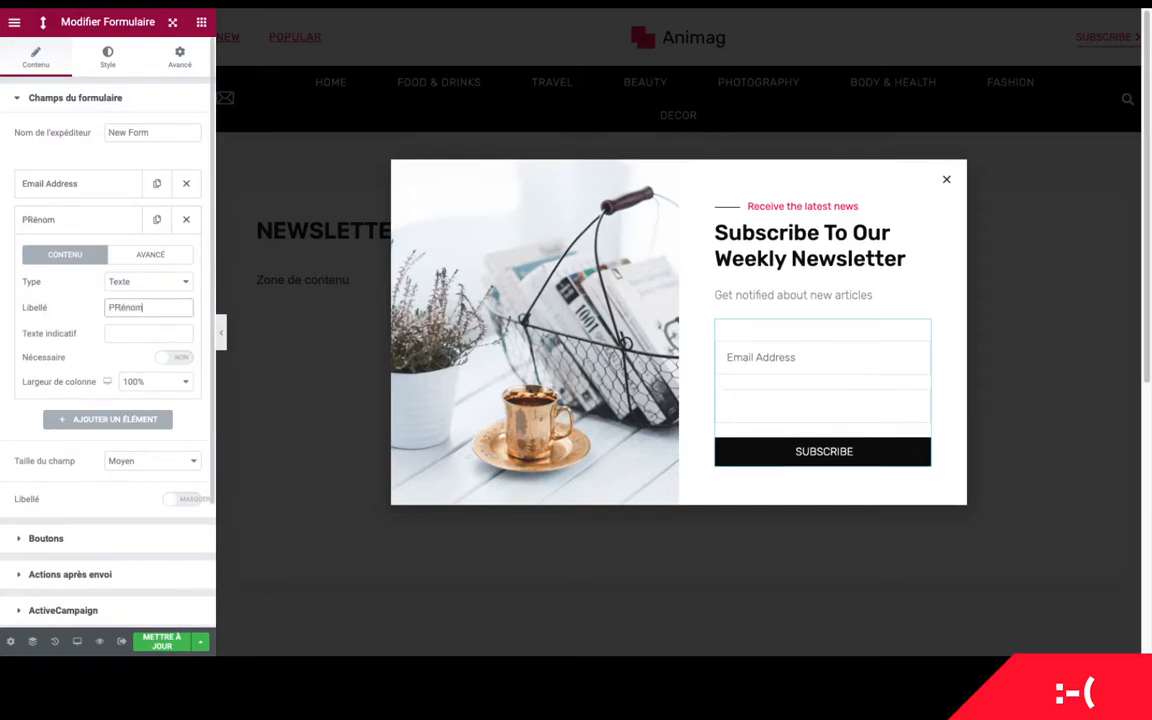
- Map ActiveCampaign's First Name field to PRénom, then update the popup, saving and closing its publish settings without adding conditions
scroll(120, 416, down, 3)
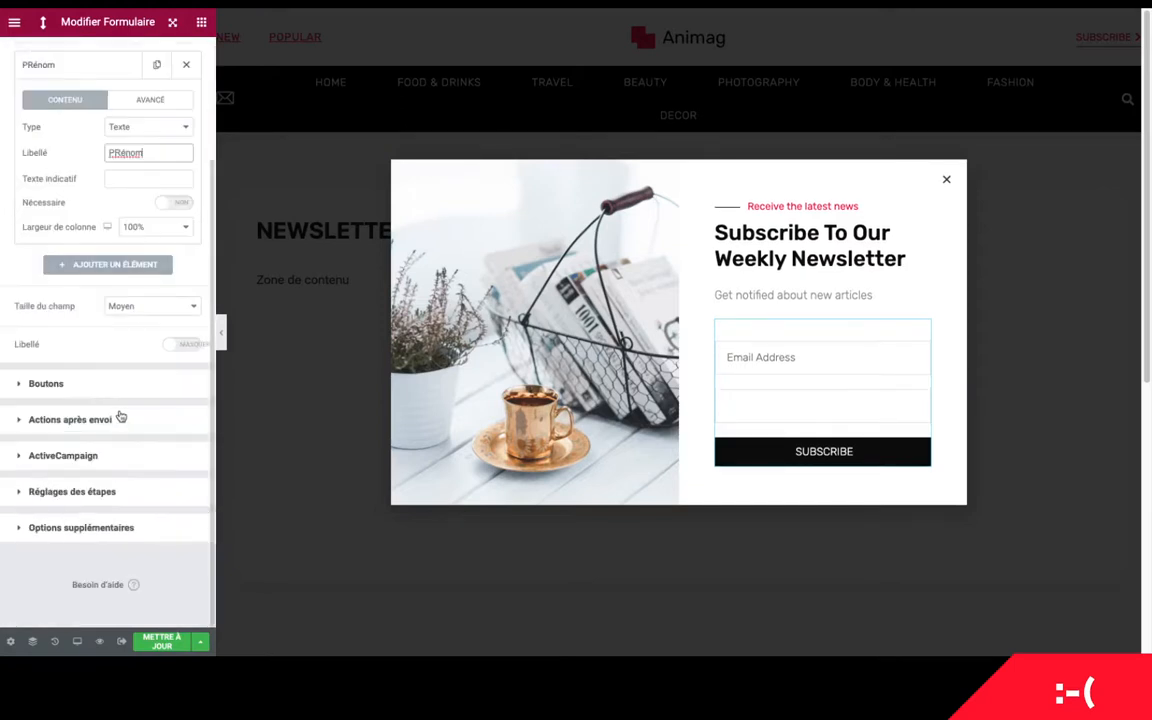
click(124, 420)
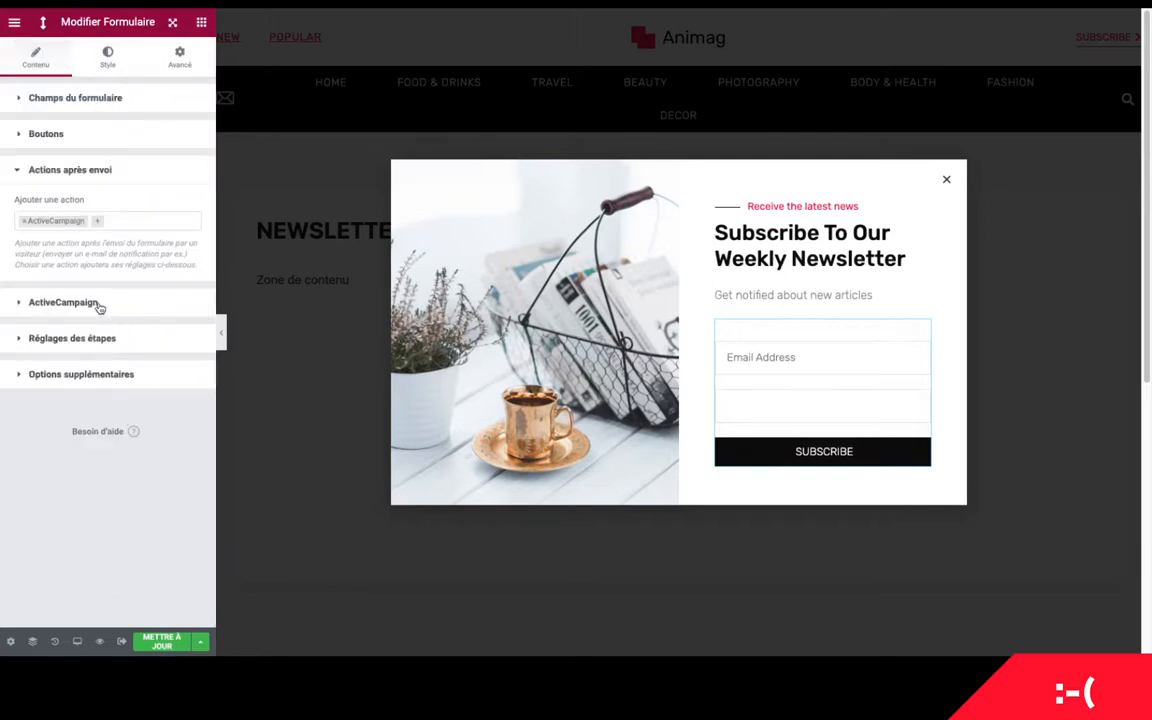
click(99, 304)
click(145, 446)
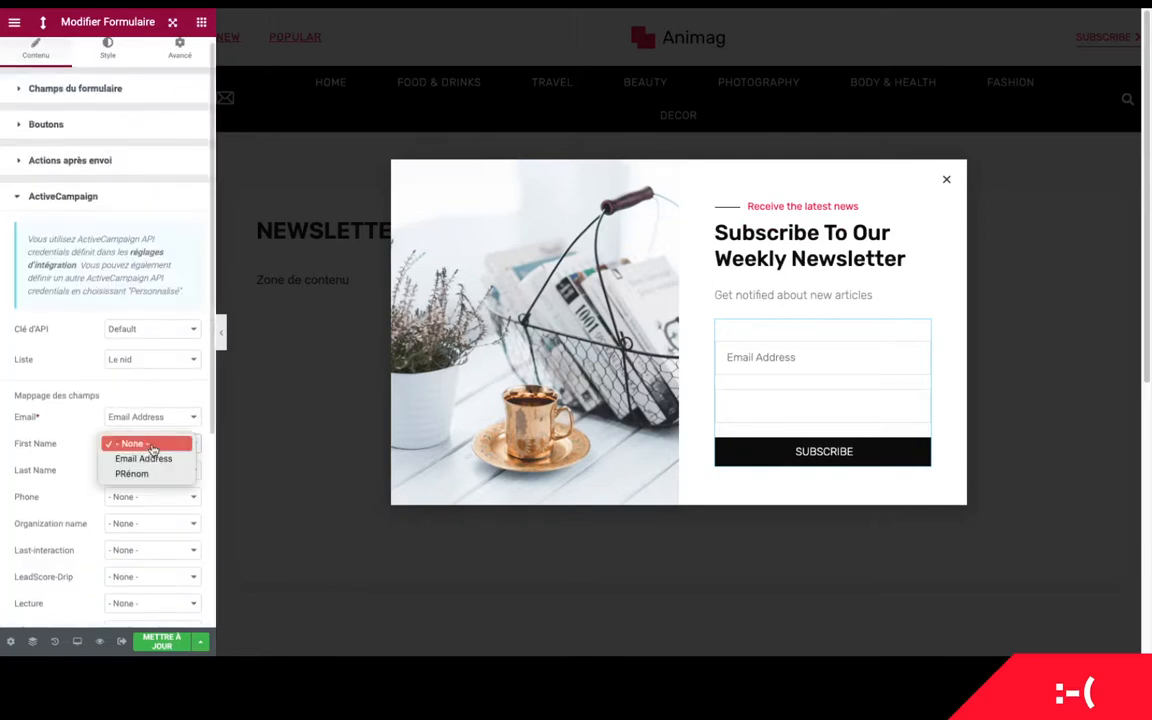
click(130, 474)
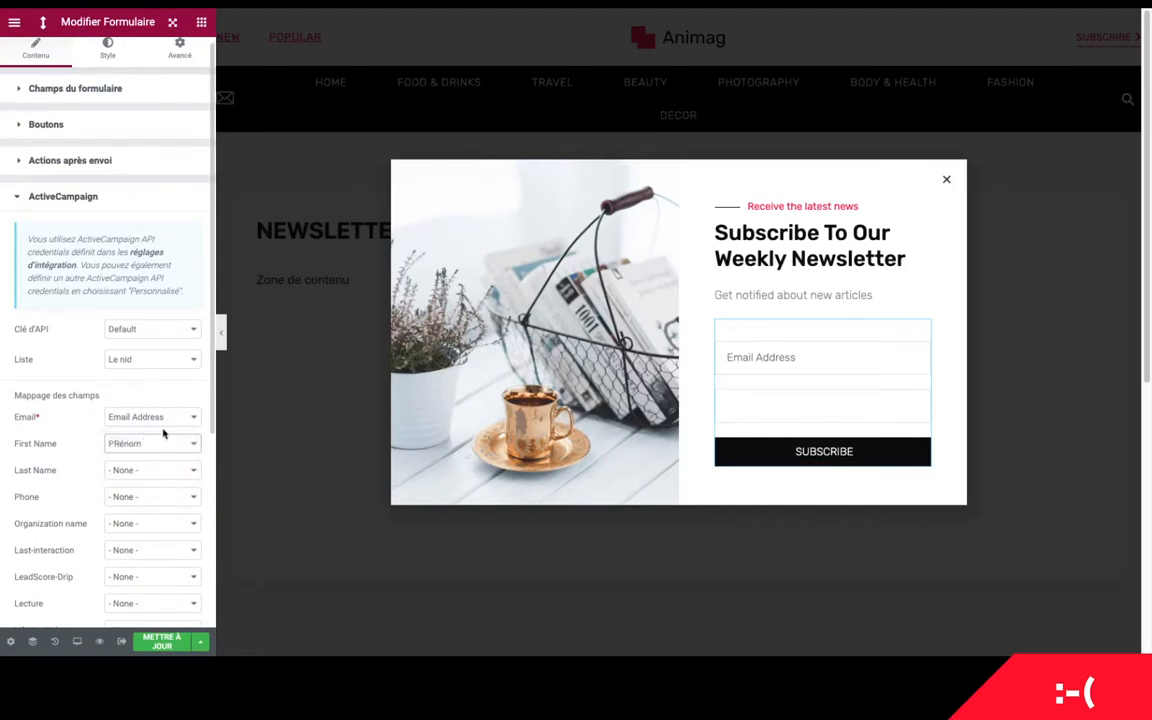
click(161, 641)
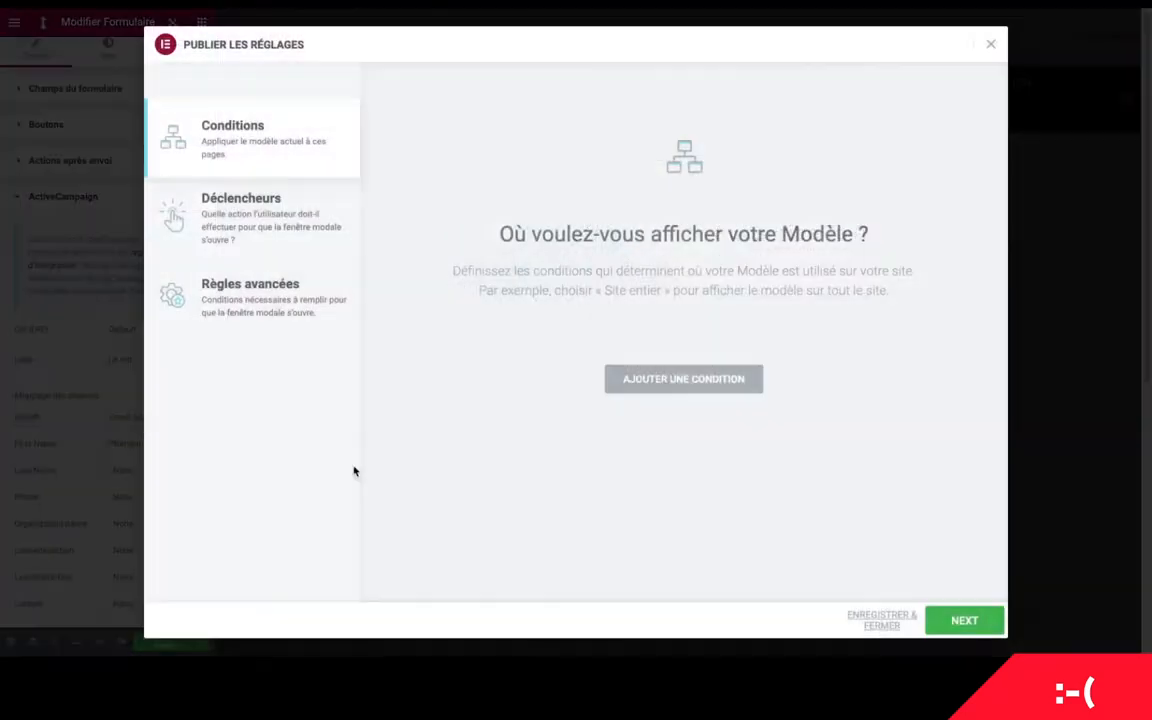
click(878, 620)
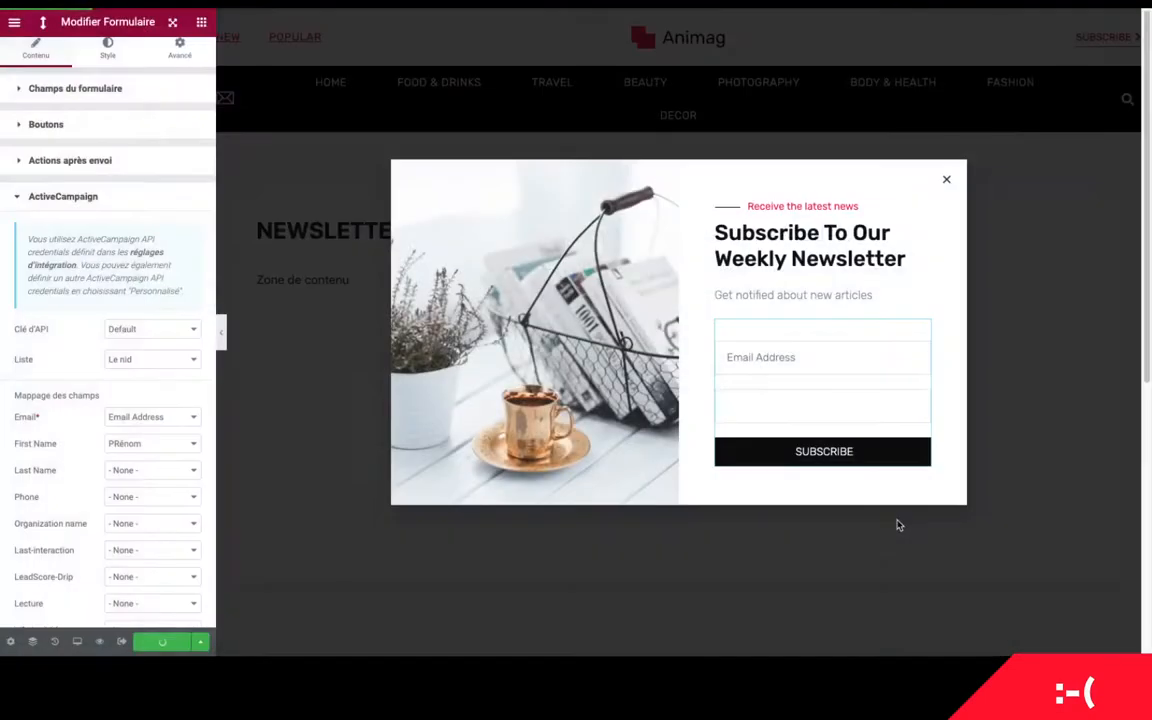